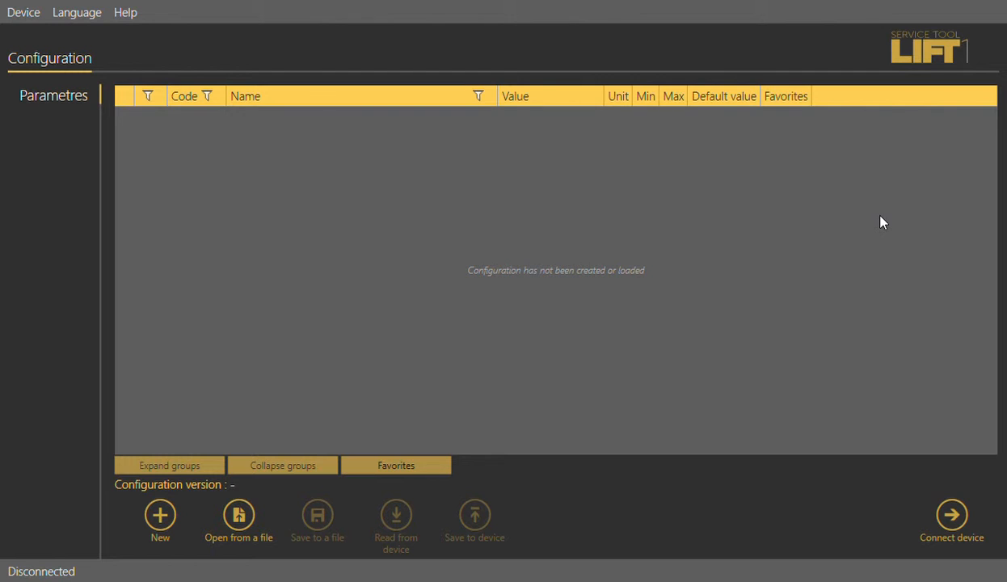
# Step: Connect the service tool to the device on port COM9
pyautogui.click(952, 519)
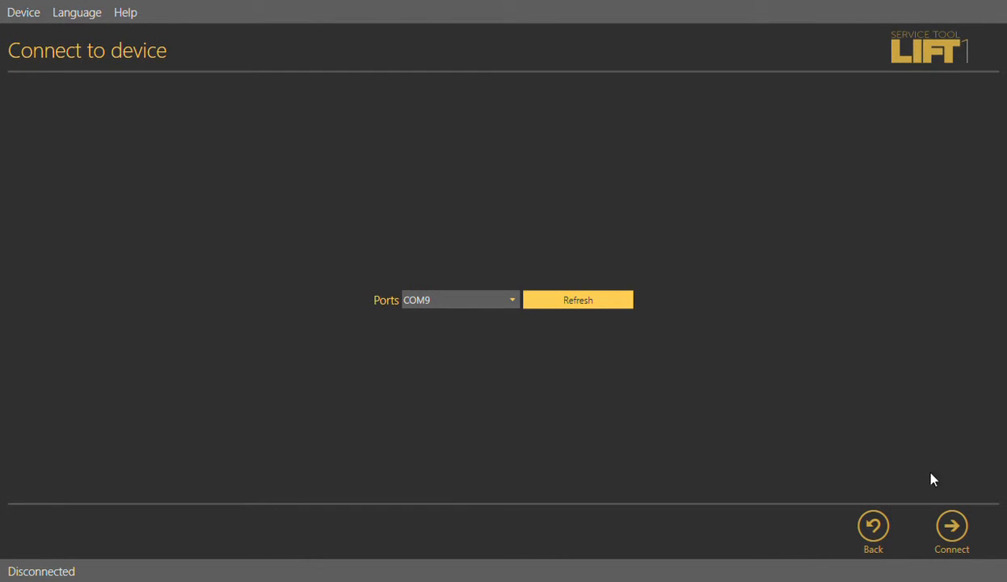
pyautogui.click(961, 534)
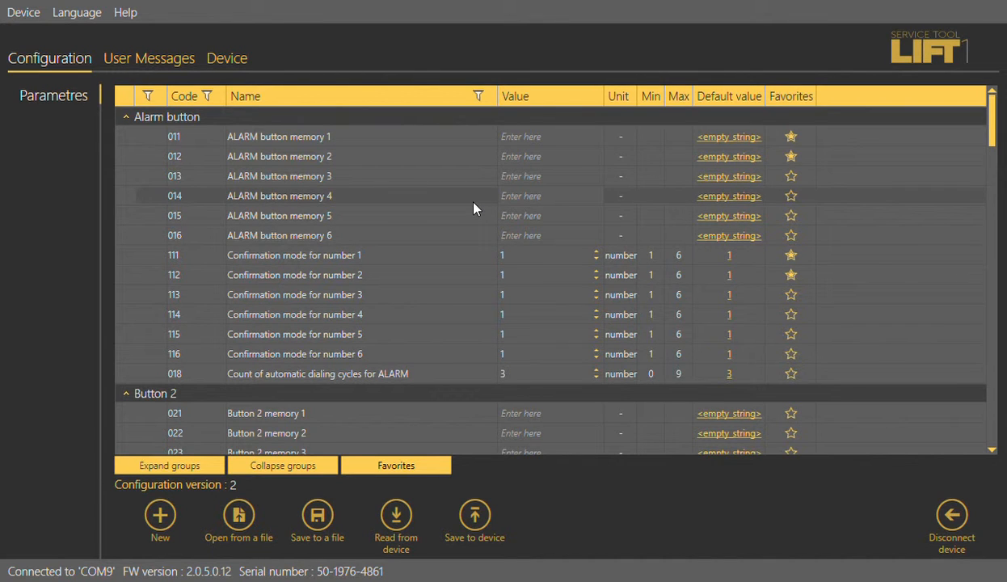
# Step: Enter the phone number for ALARM button memory 1 and set its Confirmation mode for number 1 to 3
pyautogui.click(556, 137)
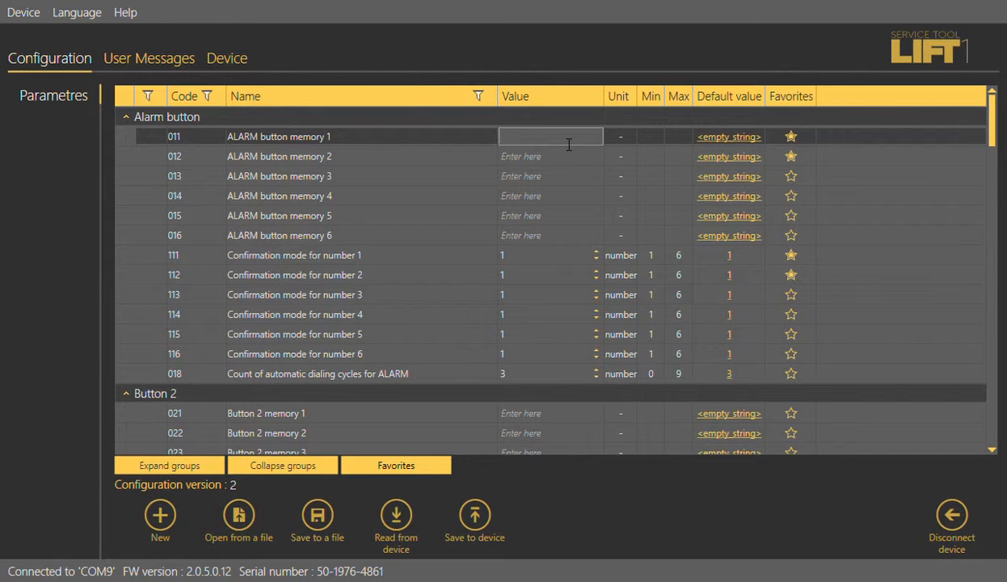
pyautogui.write('123456')
pyautogui.click(575, 163)
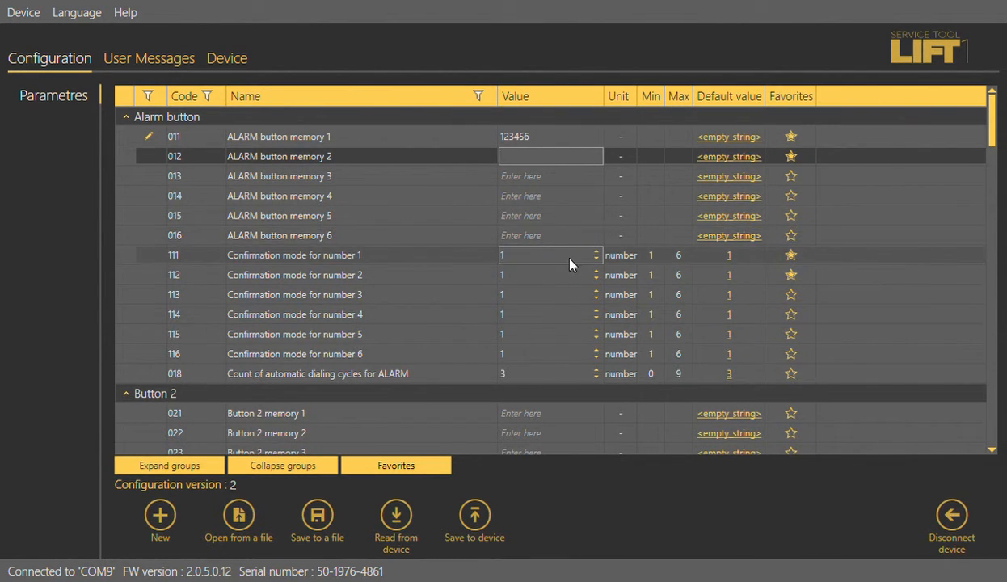
pyautogui.click(598, 258)
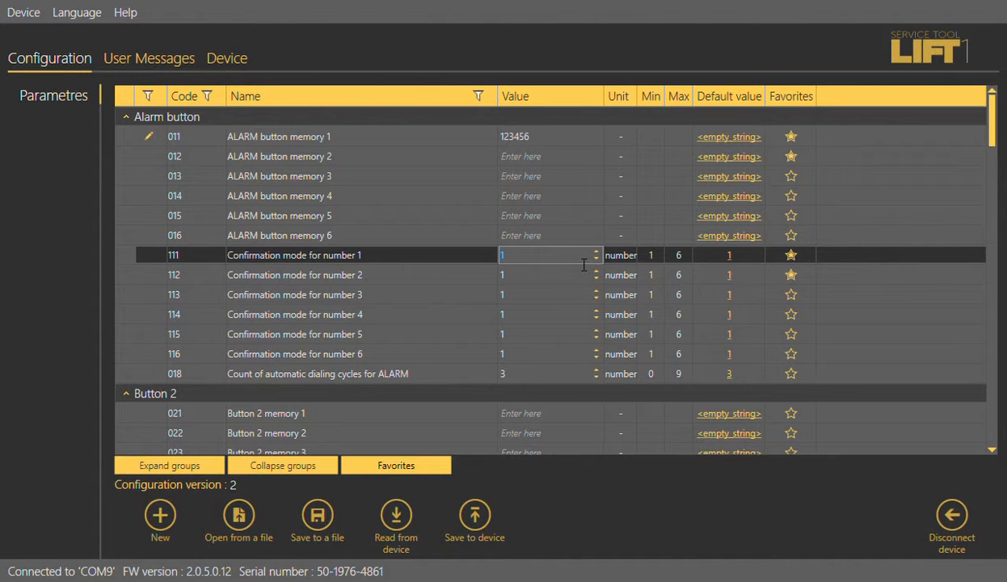
pyautogui.write('3')
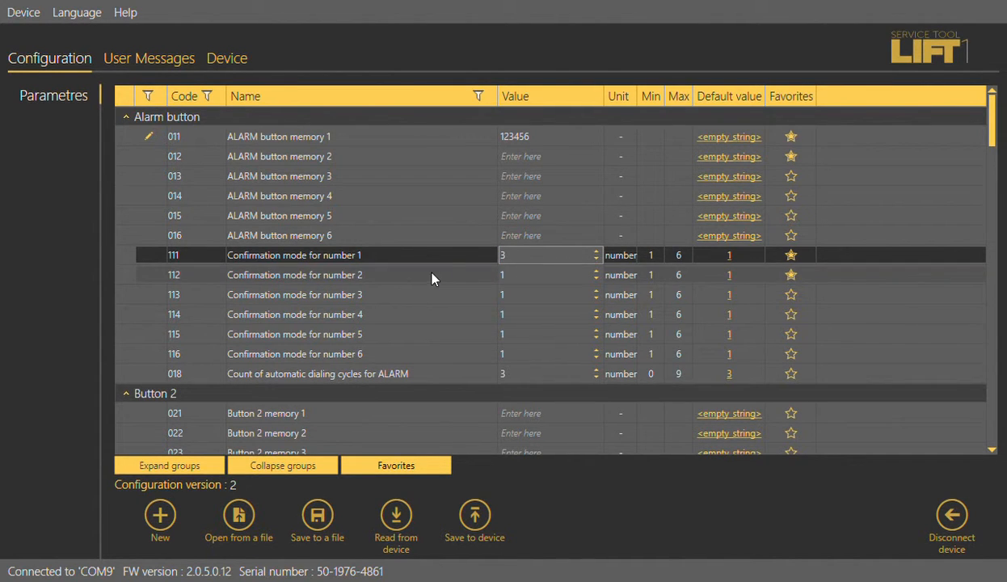
# Step: Set the Receiving volume parameter (933) in the Volume control group to 22
pyautogui.scroll(-5, 581, 361)
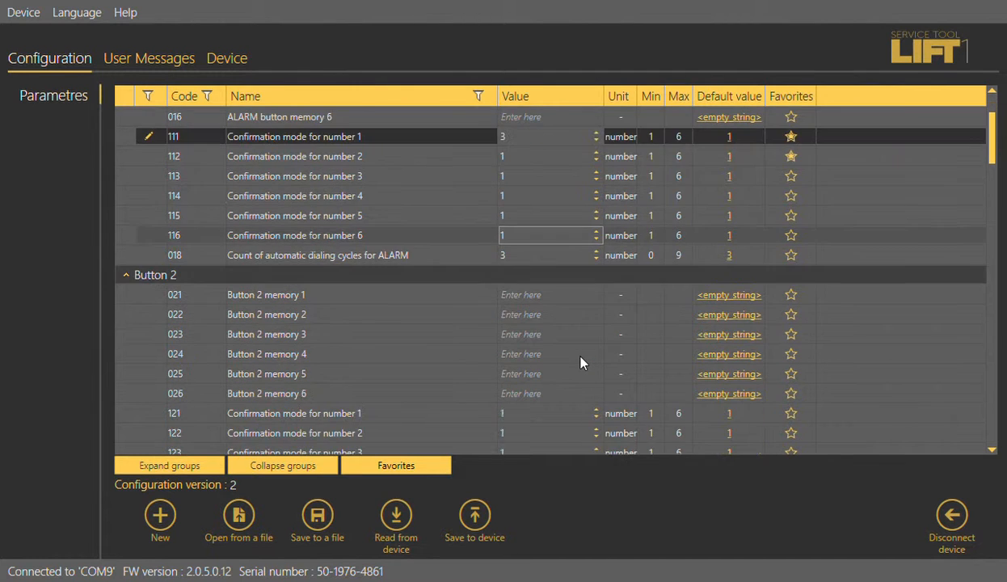
pyautogui.scroll(-2, 581, 361)
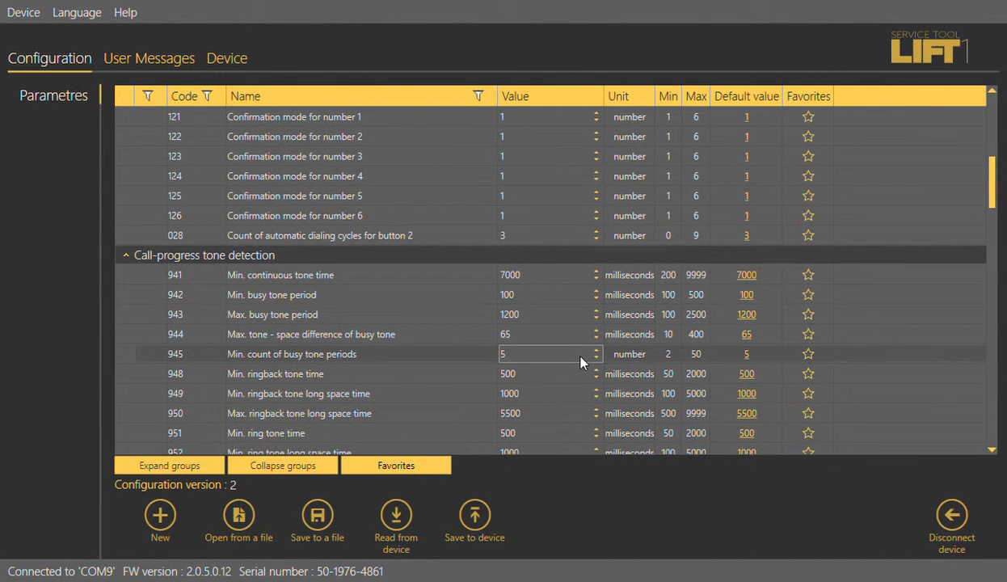
pyautogui.scroll(-9, 580, 361)
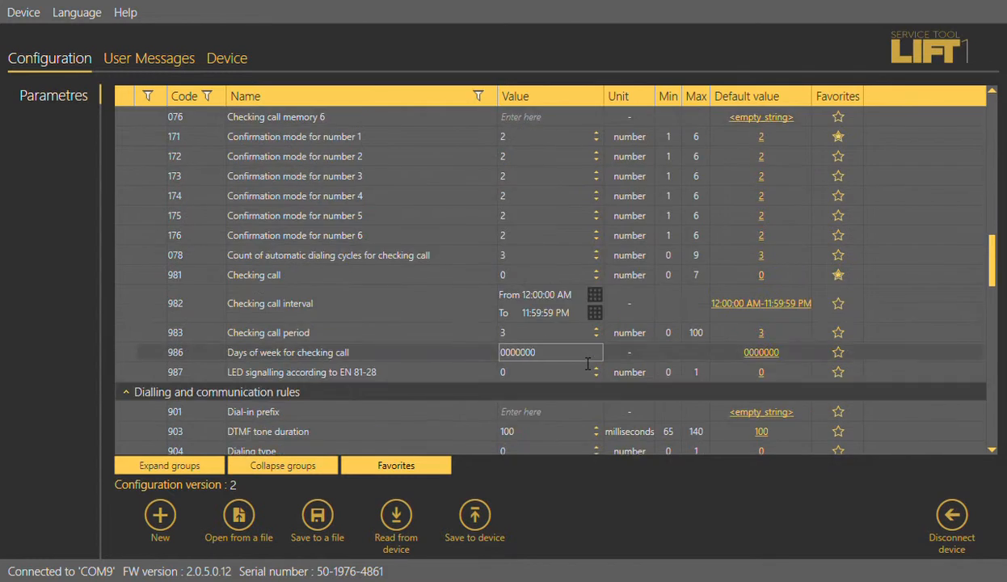
pyautogui.scroll(-12, 588, 364)
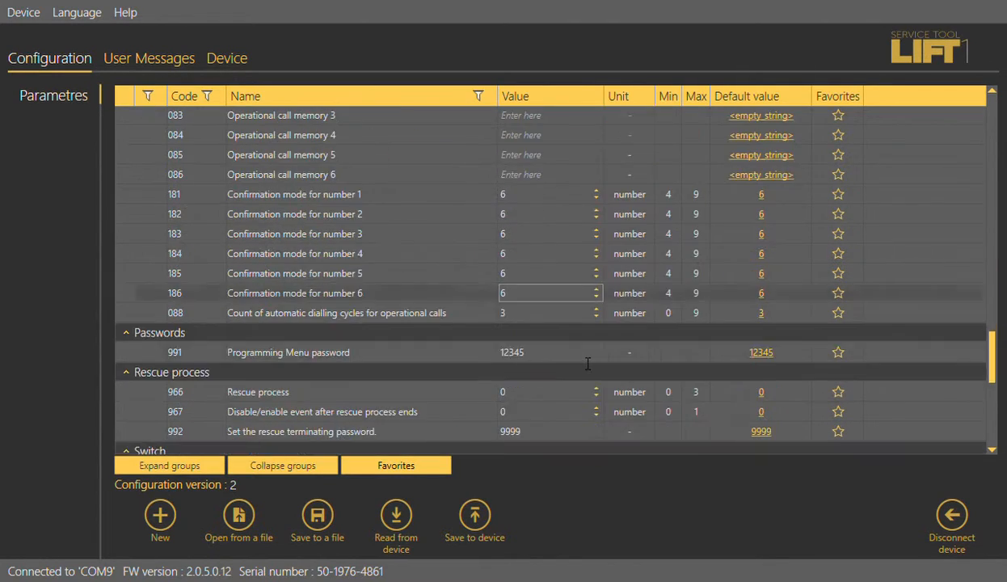
pyautogui.scroll(-7, 581, 364)
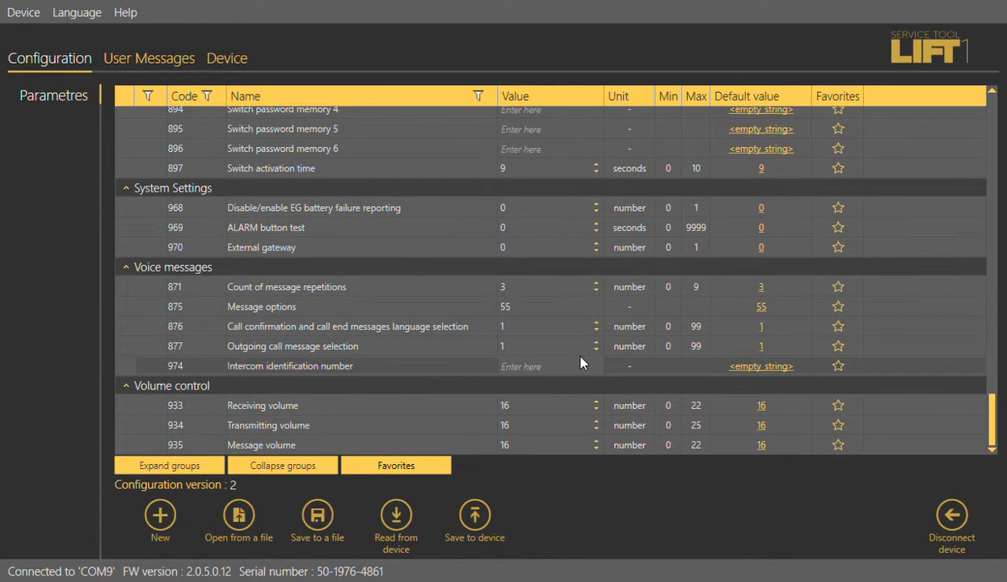
pyautogui.click(595, 407)
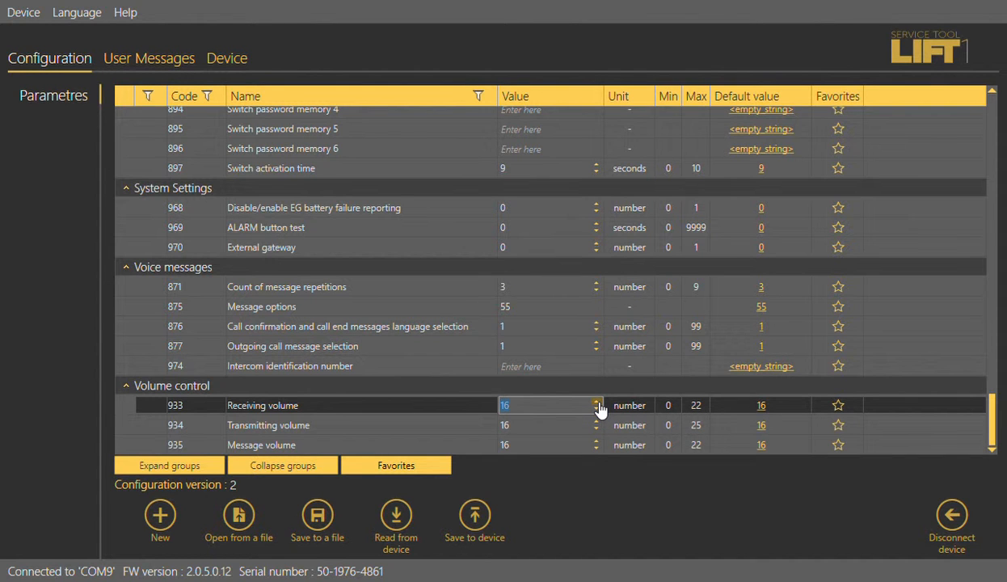
pyautogui.write('22')
# Step: Raise the Transmitting volume parameter (934) to 20
pyautogui.click(566, 428)
pyautogui.click(592, 428)
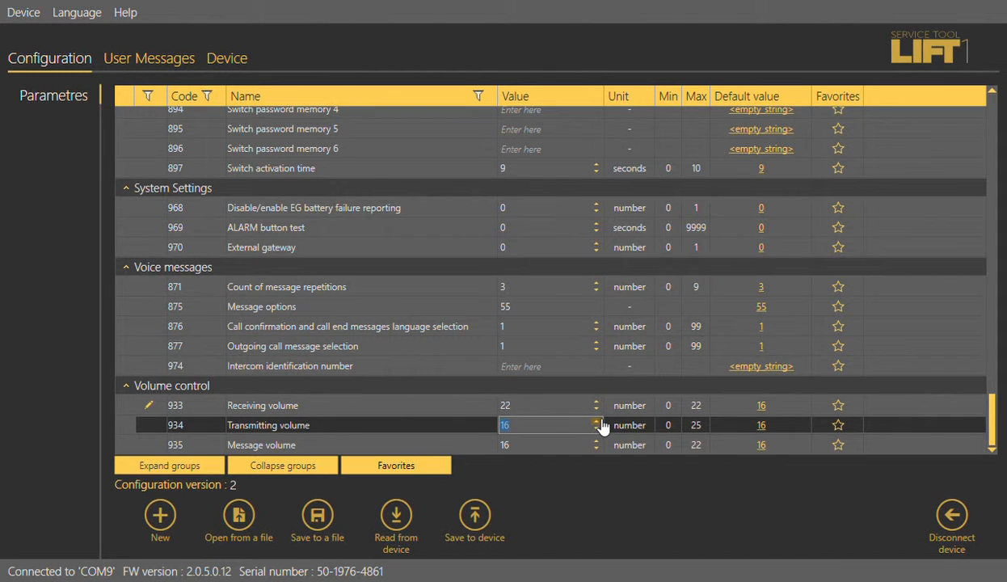
pyautogui.click(598, 421)
pyautogui.click(598, 422)
pyautogui.click(597, 421)
# Step: Raise the Message volume parameter (935) to 22 and save the configuration to the device
pyautogui.click(557, 448)
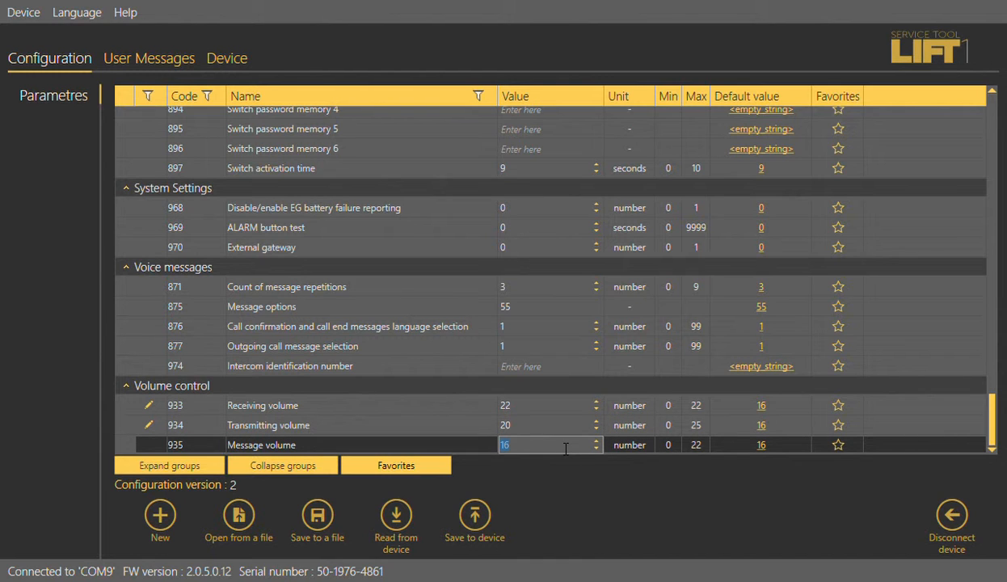
pyautogui.click(600, 443)
pyautogui.click(599, 443)
pyautogui.click(600, 443)
pyautogui.click(599, 443)
pyautogui.click(600, 443)
pyautogui.click(476, 521)
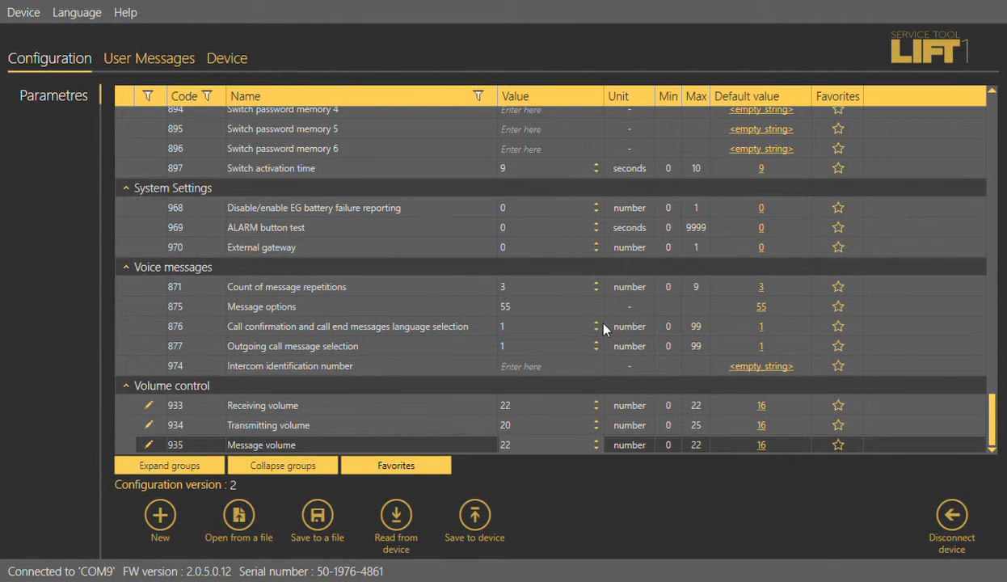
# Step: Add a new user message to the playlist, raise the microphone volume close to its maximum, and select the message for recording
pyautogui.click(603, 333)
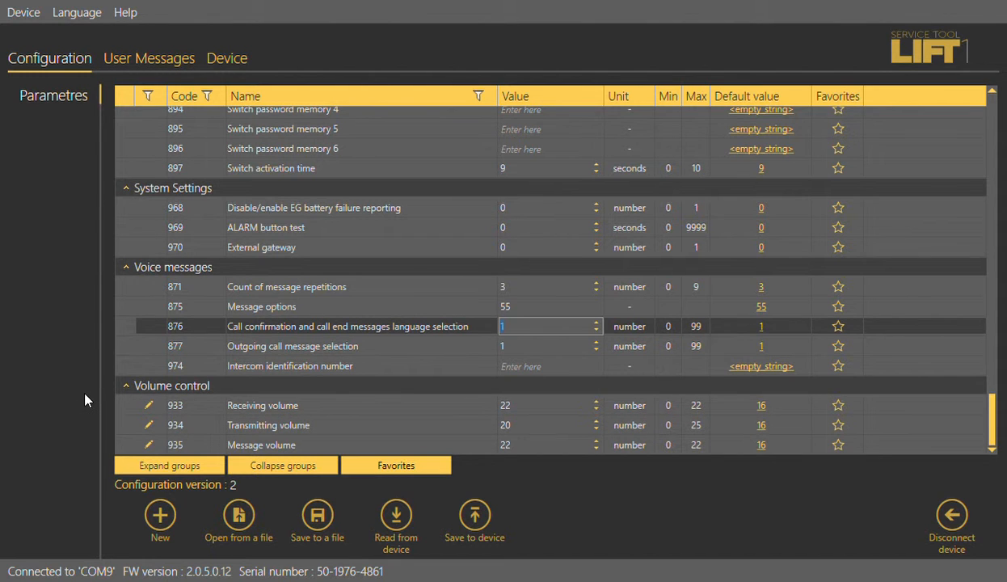
pyautogui.click(150, 64)
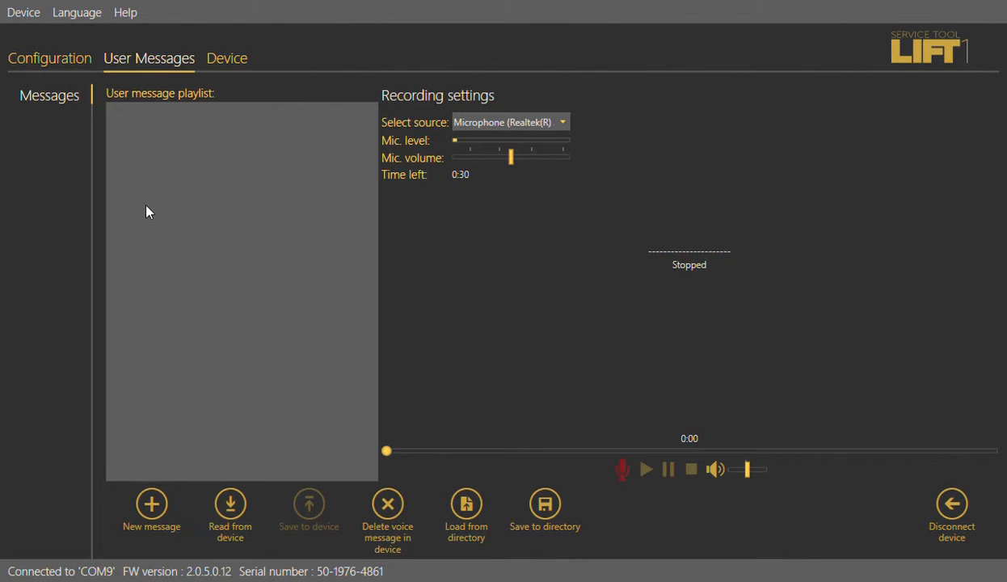
pyautogui.click(152, 504)
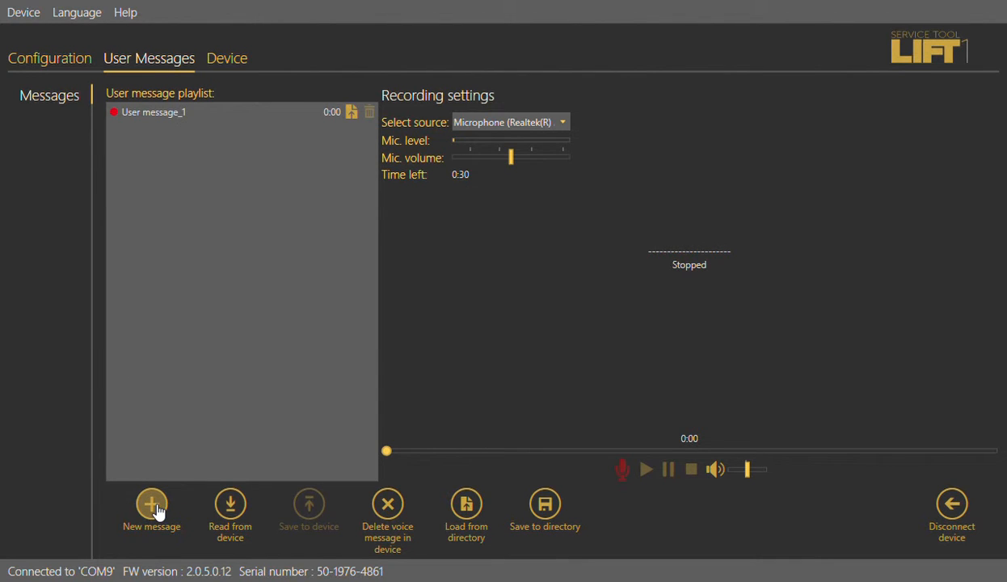
pyautogui.click(154, 114)
pyautogui.click(566, 159)
pyautogui.click(143, 113)
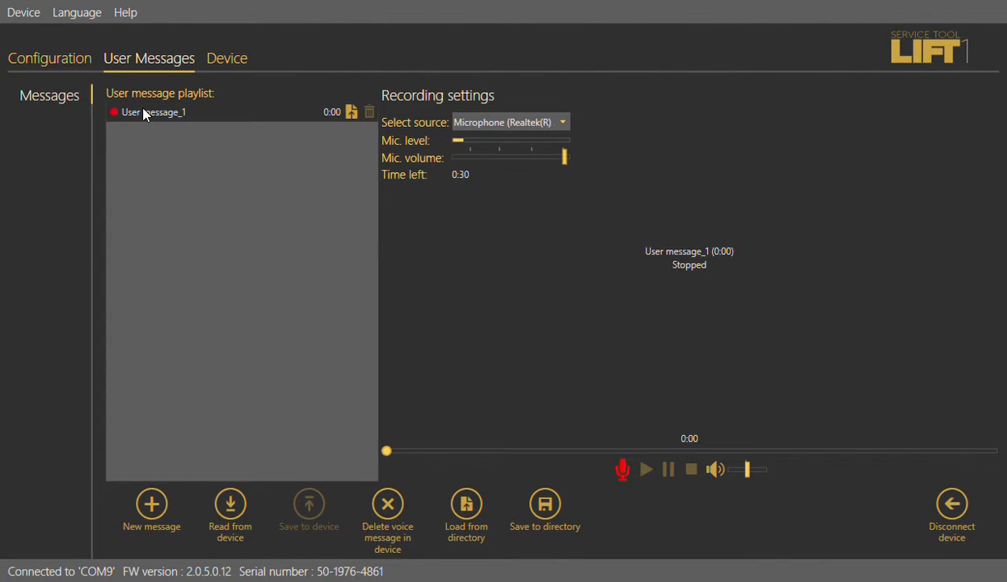
# Step: Record a trial take for User message_1, play it back and delete the recording
pyautogui.click(627, 481)
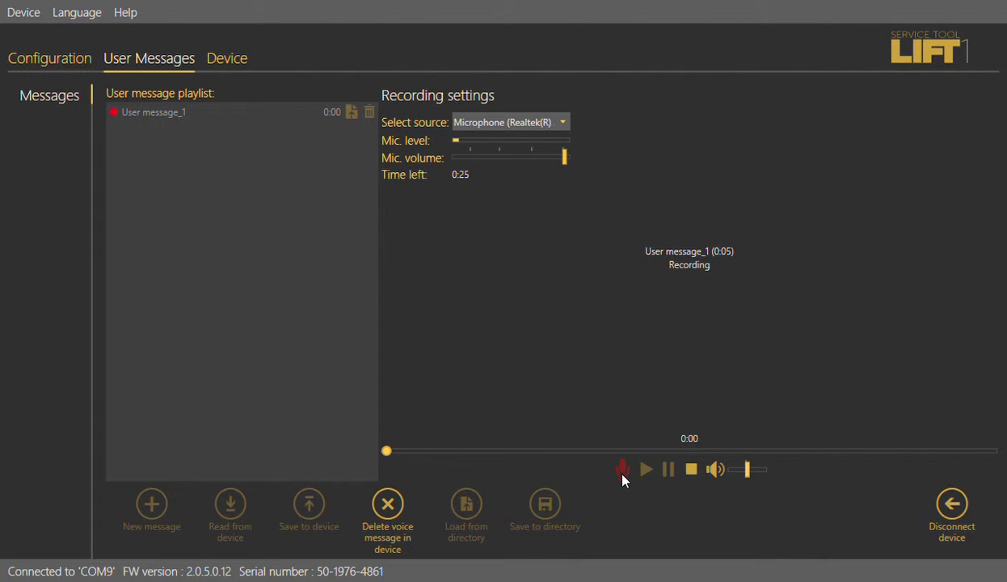
pyautogui.click(692, 469)
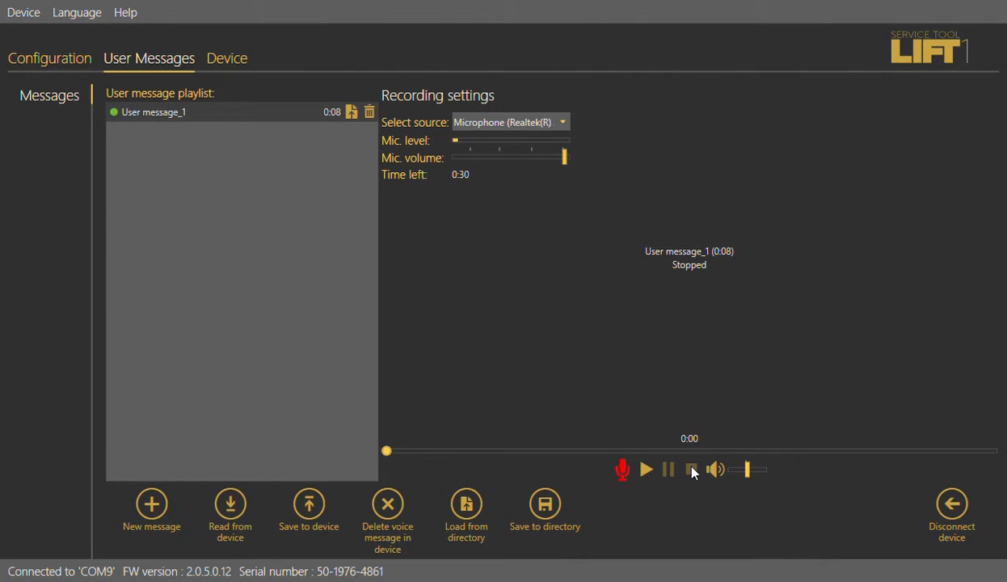
pyautogui.click(645, 470)
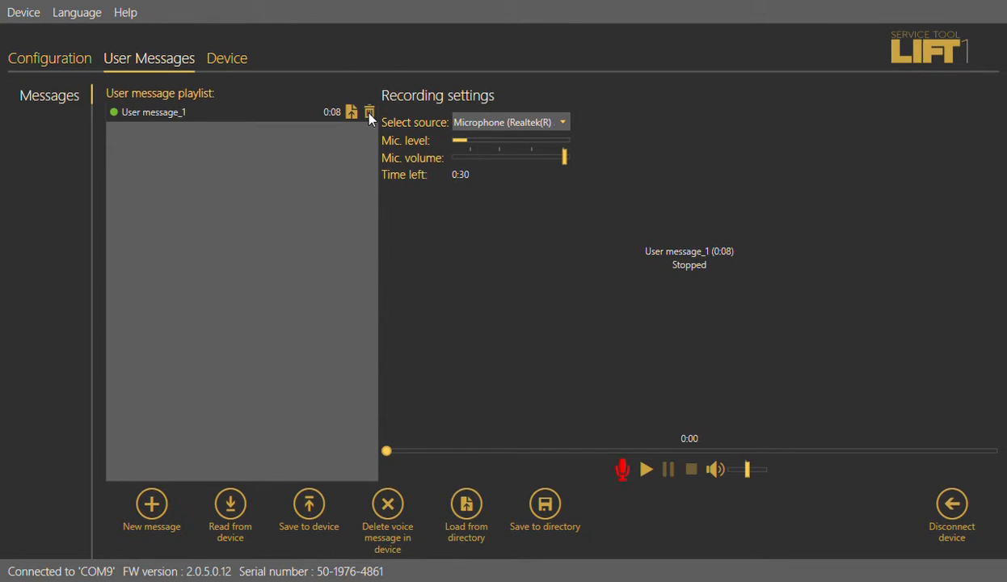
pyautogui.click(534, 337)
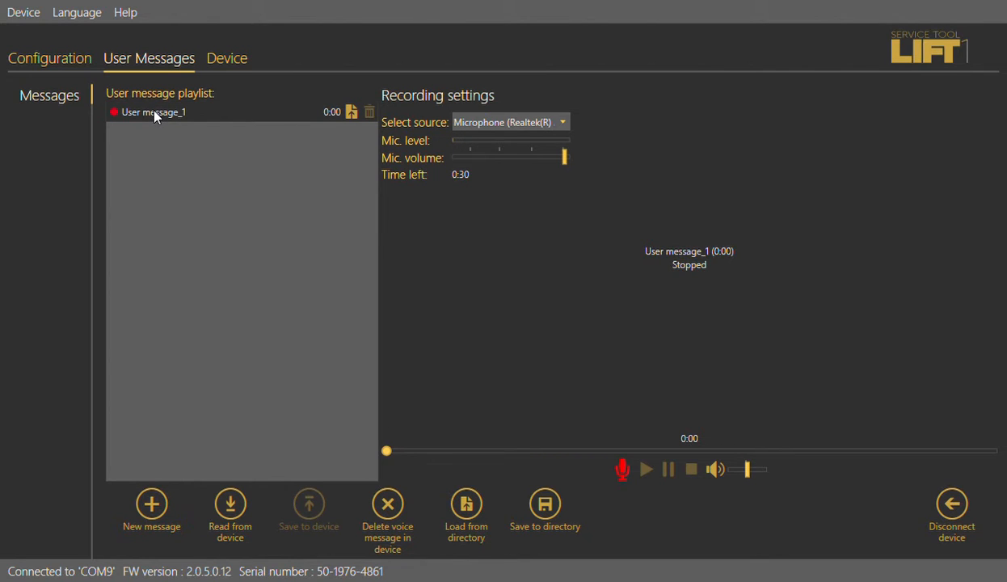
# Step: Record User message_1 again, play it back and save the message to the device
pyautogui.click(624, 472)
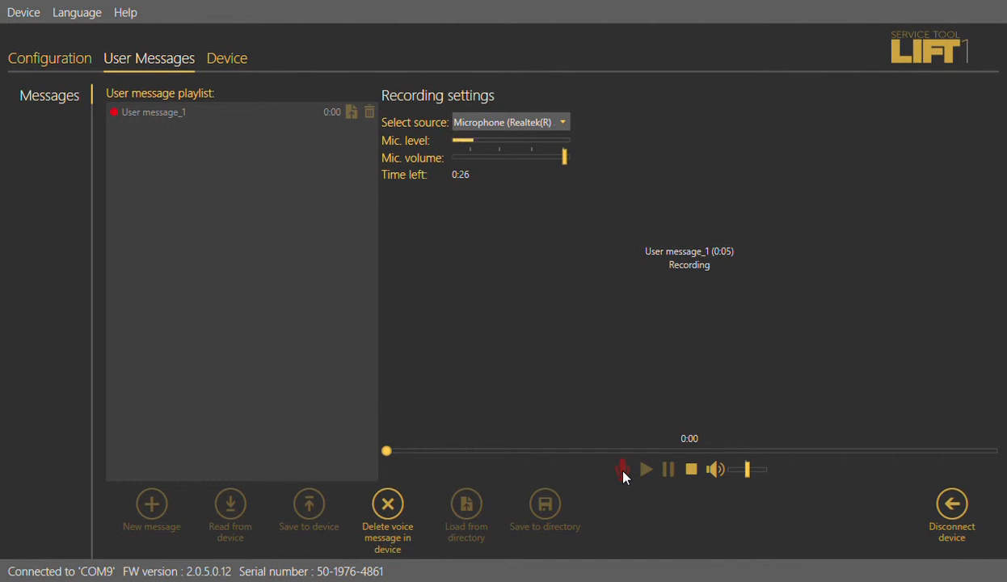
pyautogui.click(693, 474)
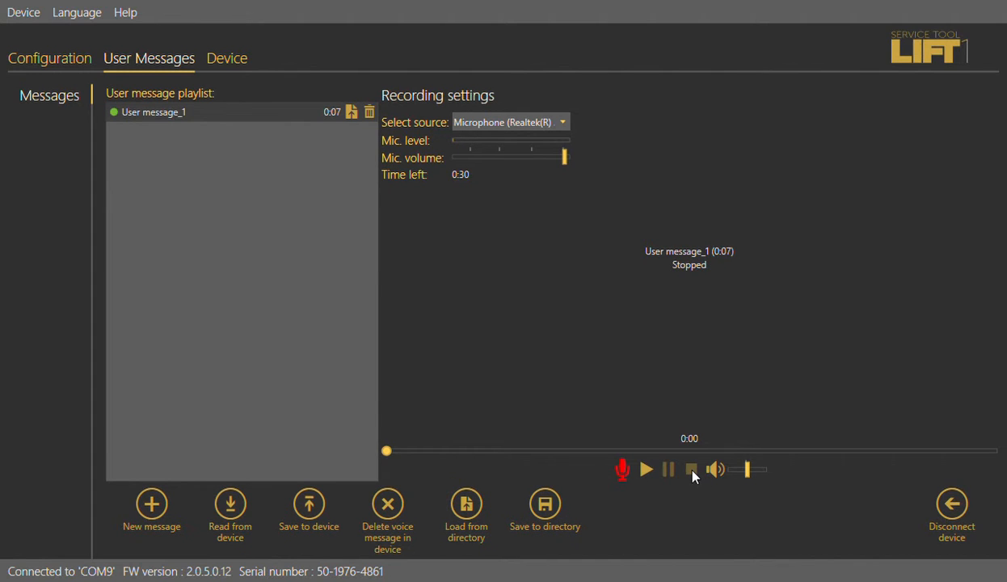
pyautogui.click(646, 471)
pyautogui.click(312, 501)
# Step: Return to the configuration parameters, save them to the device and disconnect it
pyautogui.click(50, 59)
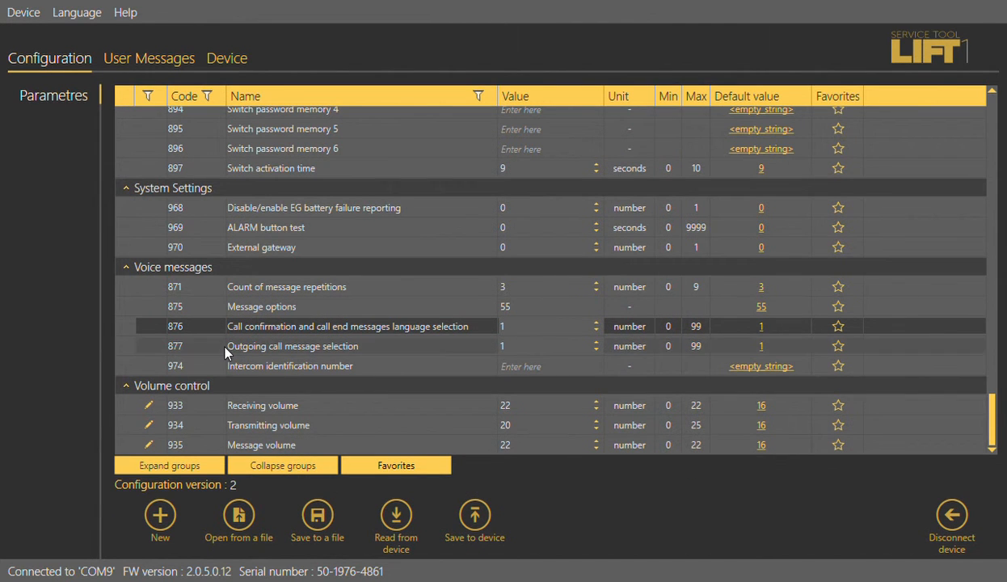
pyautogui.click(474, 522)
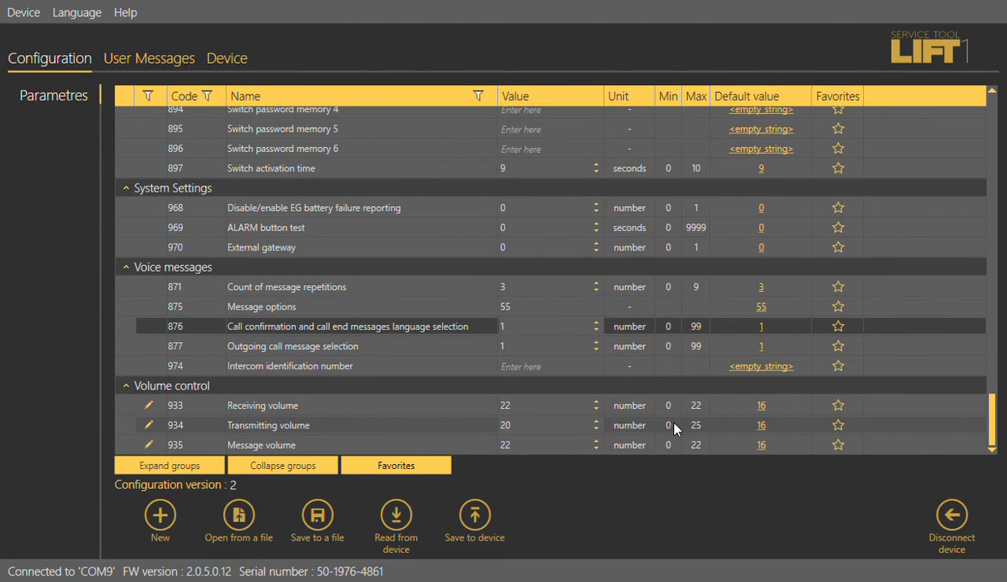
pyautogui.click(959, 517)
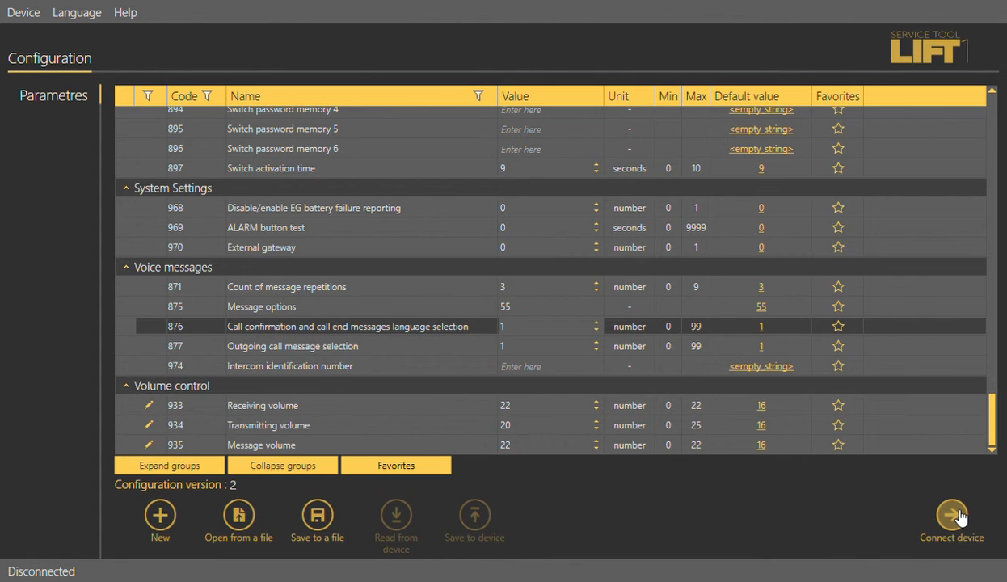